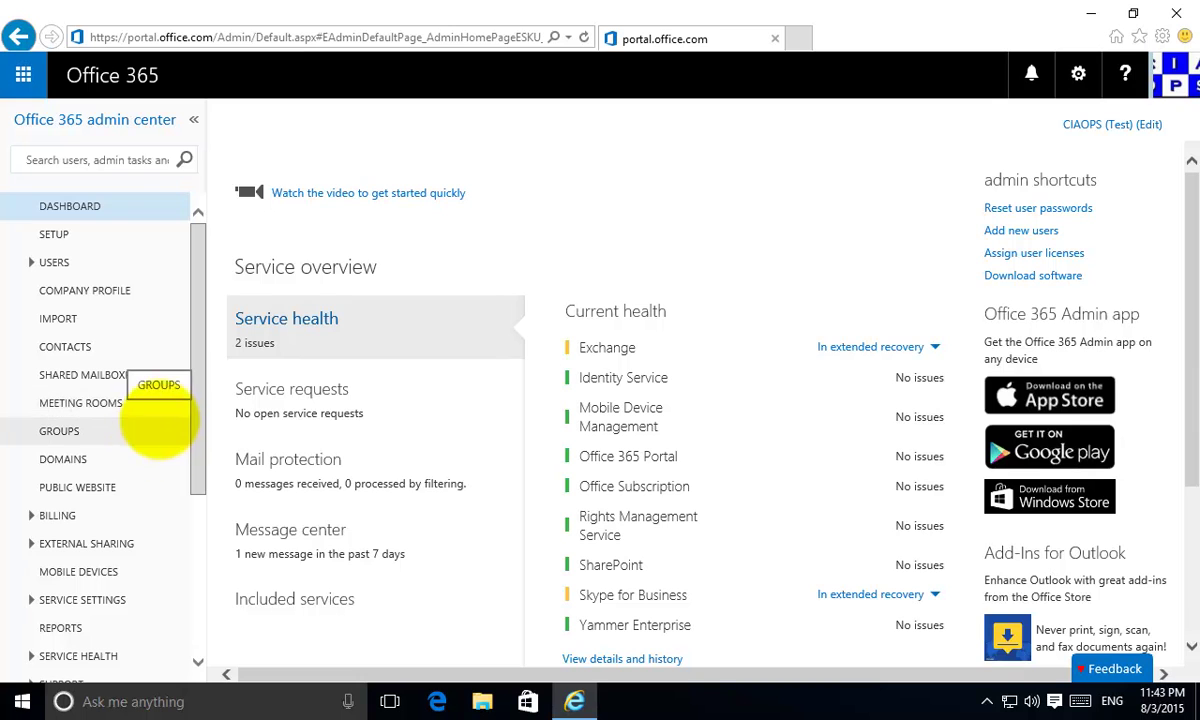
Step: Open the Domains list showing the onmicrosoft domain and the default ciaops365.com.au domain
{"action": "left_click", "coordinate": [96, 459]}
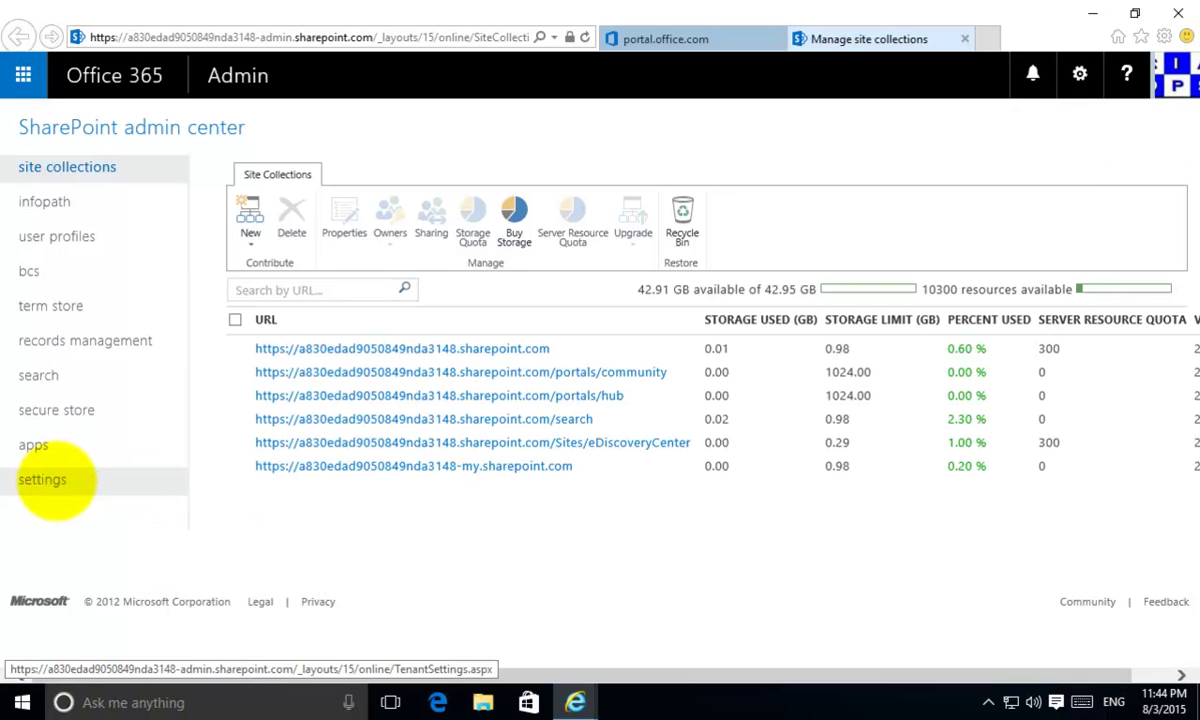
Step: Set SharePoint's enterprise social collaboration to Yammer.com instead of Newsfeed and save the settings
{"action": "left_click", "coordinate": [56, 481]}
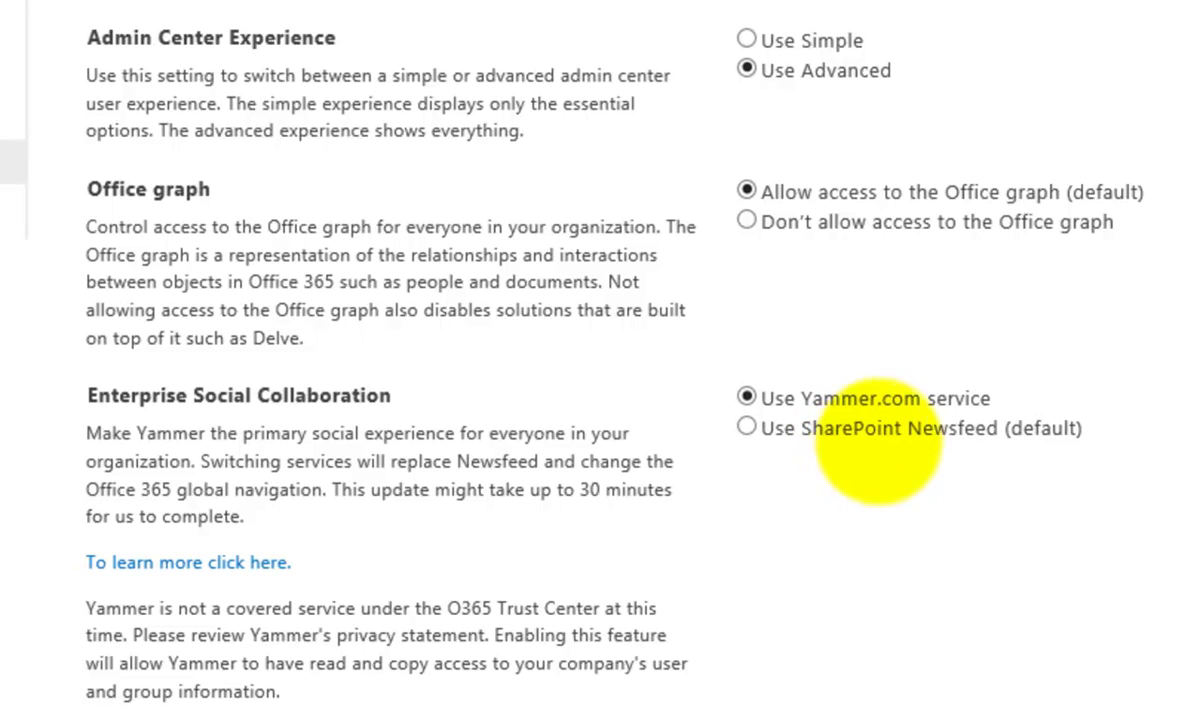
{"action": "scroll", "coordinate": [600, 400], "scroll_direction": "down", "scroll_amount": 10}
{"action": "scroll", "coordinate": [600, 400], "scroll_direction": "down", "scroll_amount": 10}
{"action": "left_click", "coordinate": [965, 585]}
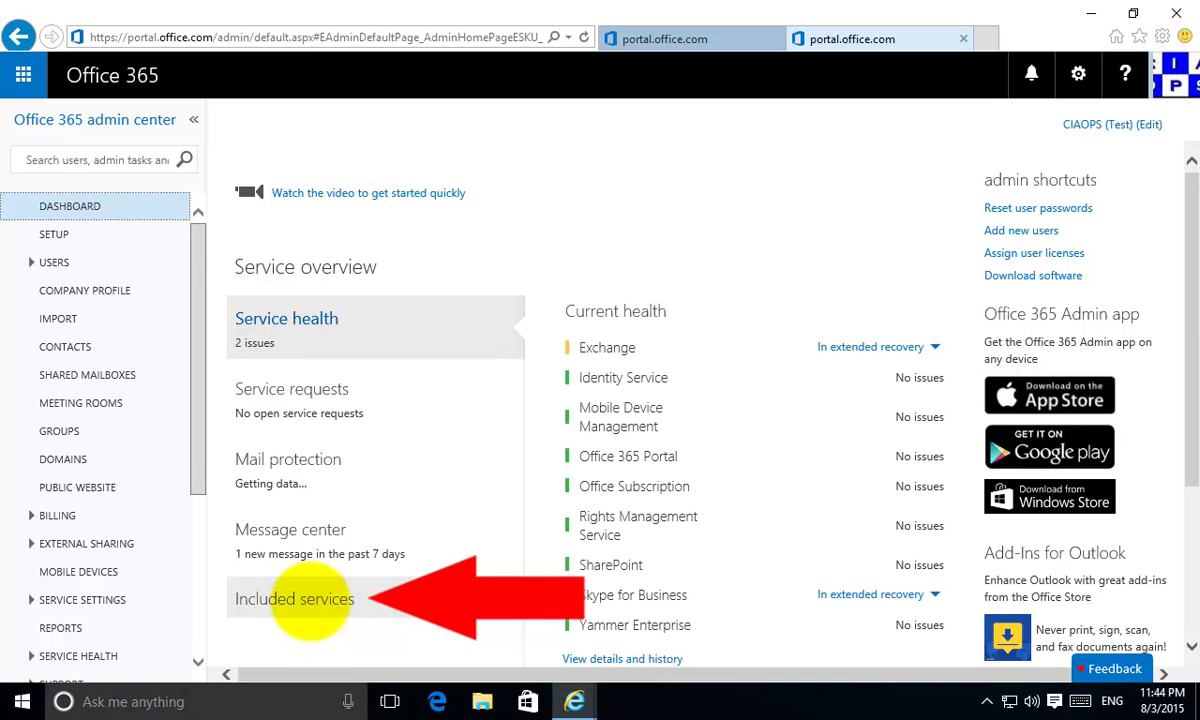
Step: Show the subscription's Included services, revealing the Activate Yammer Enterprise offer
{"action": "left_click", "coordinate": [310, 598]}
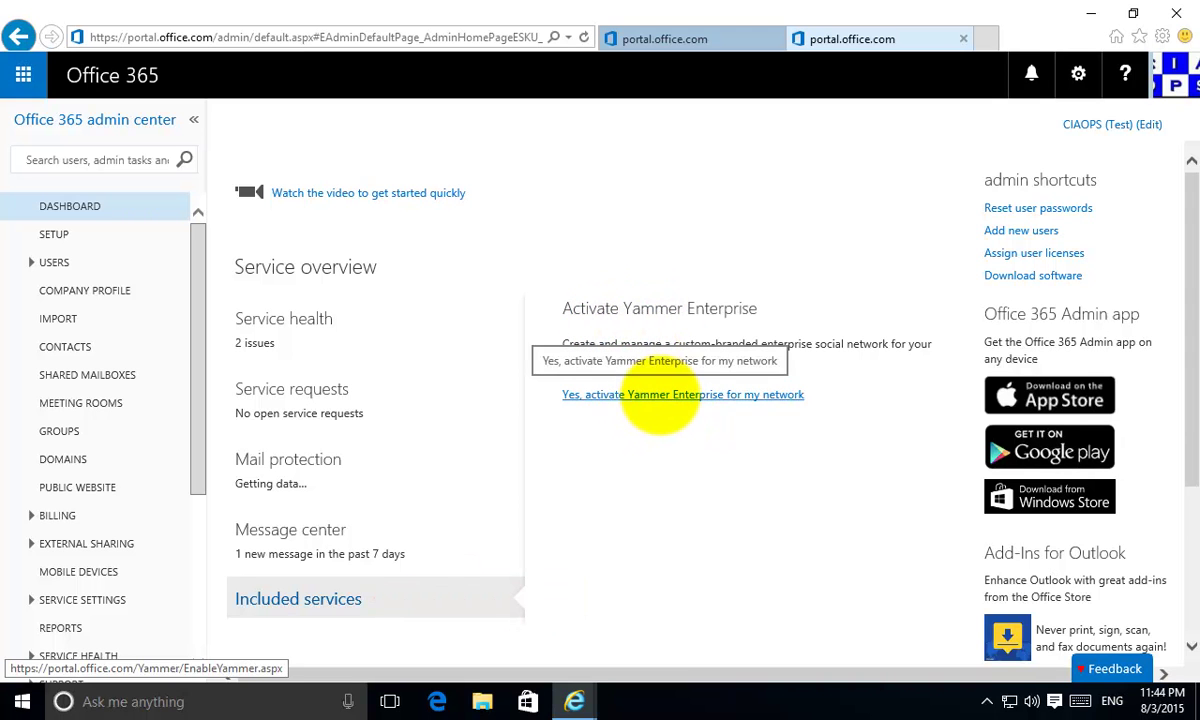
Step: Choose to activate Yammer Enterprise for the network, then confirm activation for ciaops365.com.au
{"action": "left_click", "coordinate": [656, 394]}
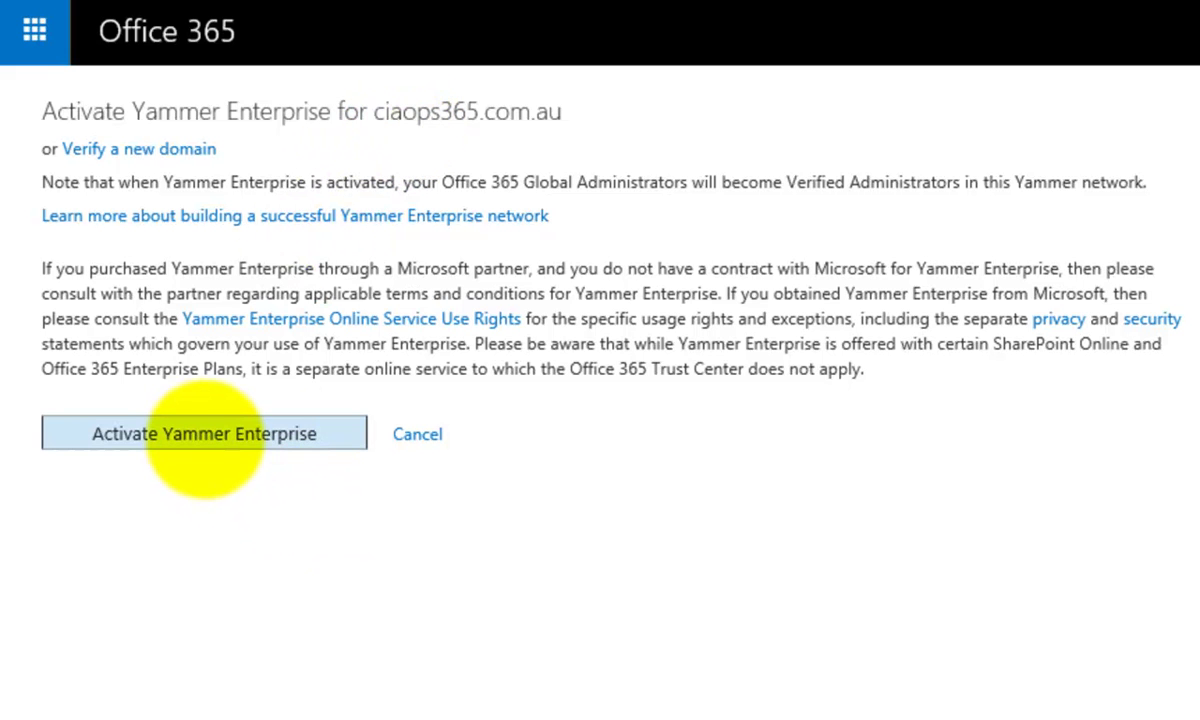
{"action": "left_click", "coordinate": [207, 436]}
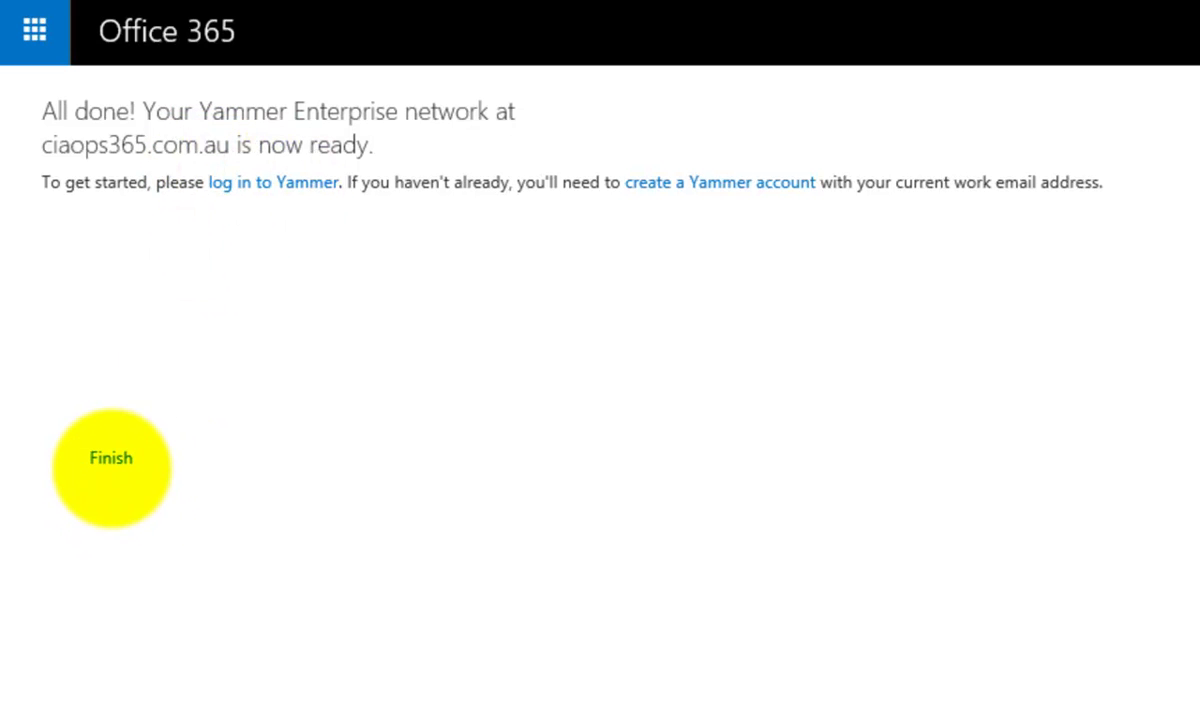
Step: Finish the Yammer activation wizard and bring up the Office 365 app launcher
{"action": "left_click", "coordinate": [111, 458]}
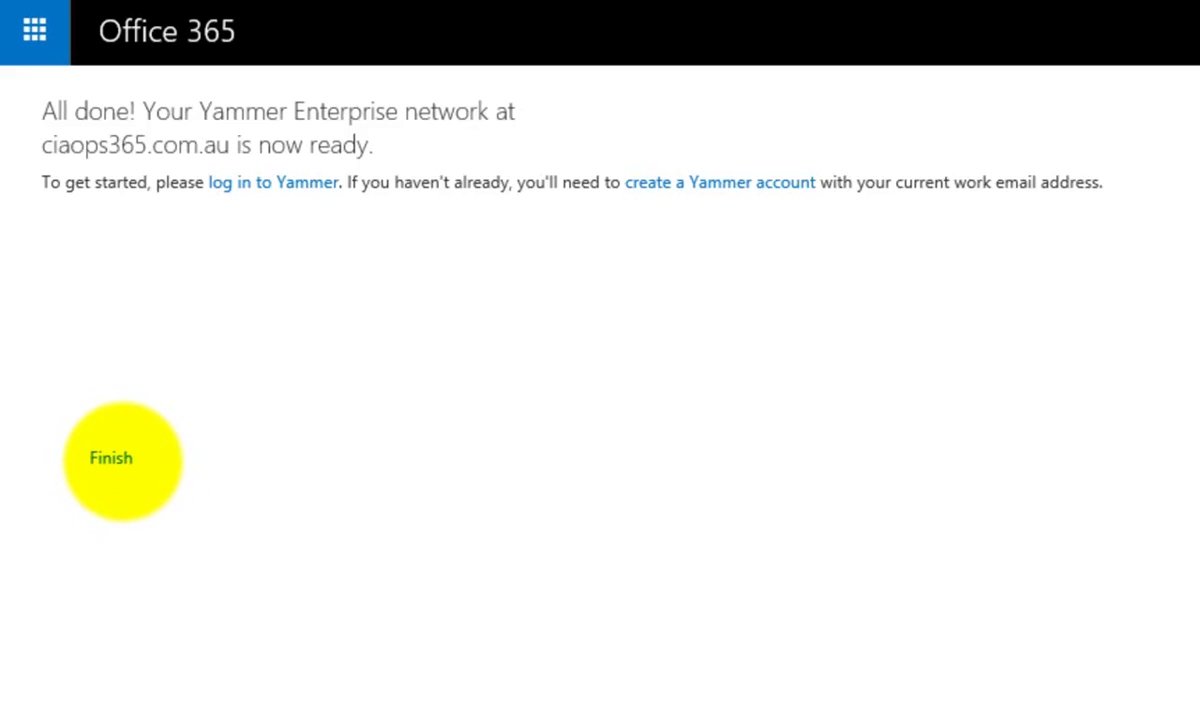
{"action": "left_click", "coordinate": [121, 459]}
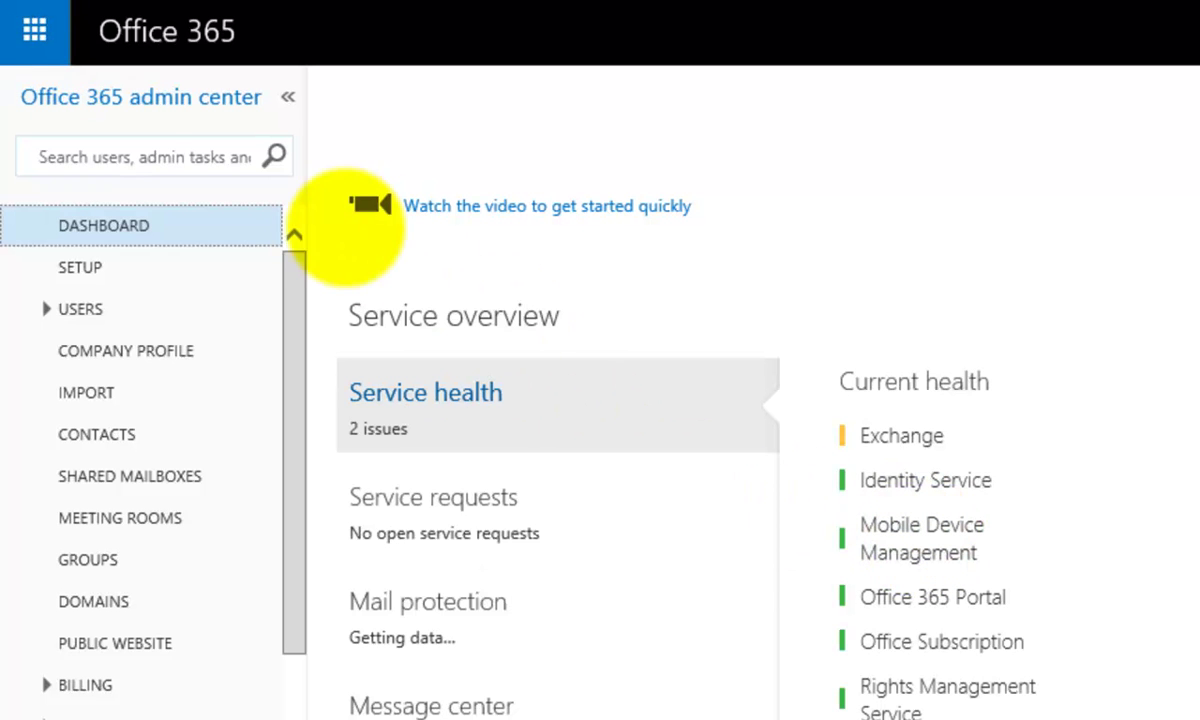
{"action": "left_click", "coordinate": [36, 48]}
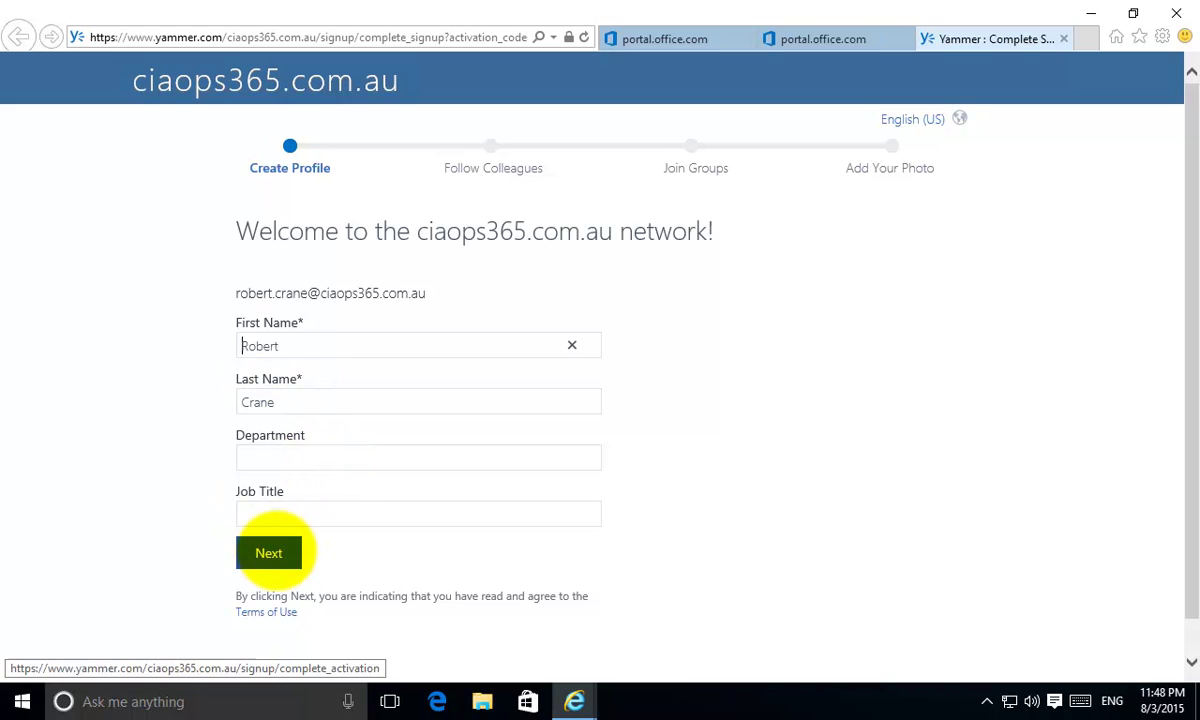
Step: Submit the Yammer profile and skip following colleagues, joining groups and adding a photo
{"action": "left_click", "coordinate": [272, 552]}
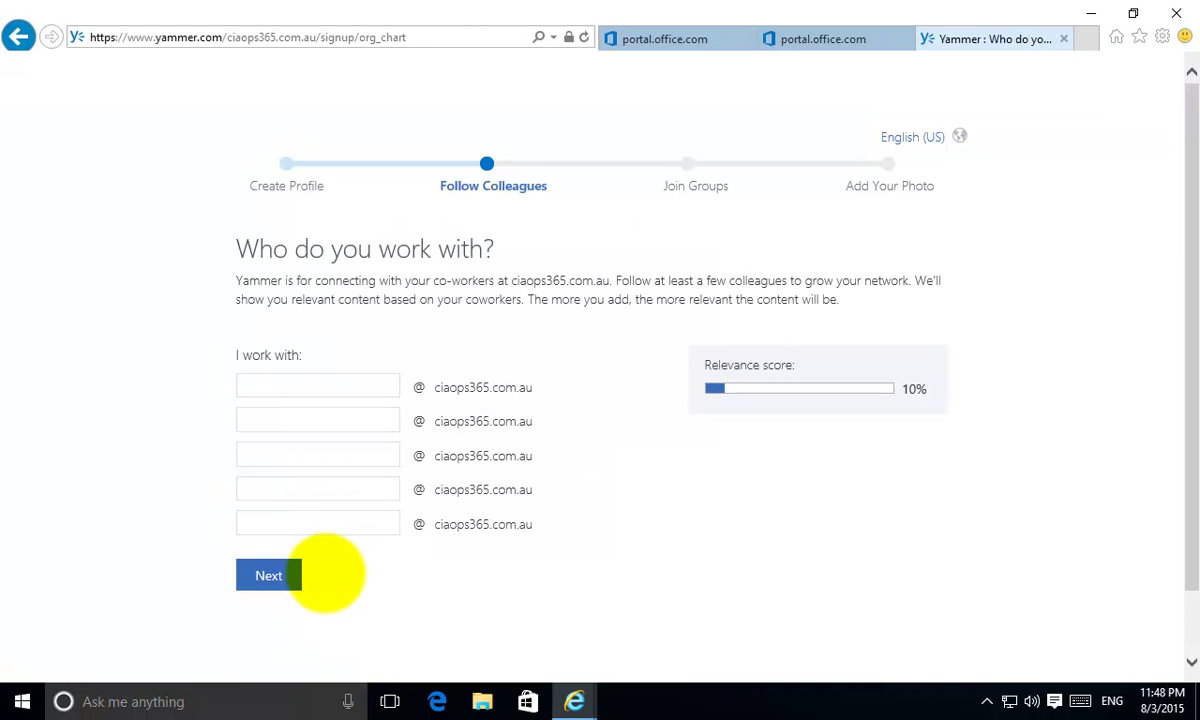
{"action": "left_click", "coordinate": [270, 576]}
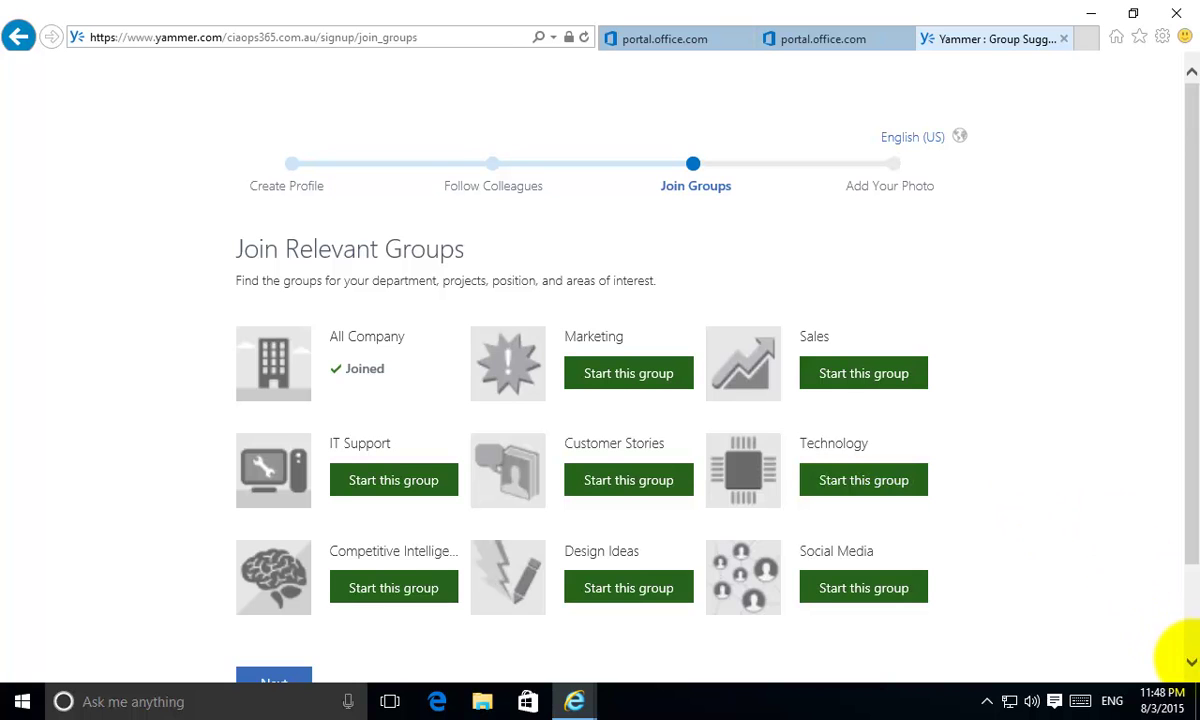
{"action": "left_click", "coordinate": [1191, 661]}
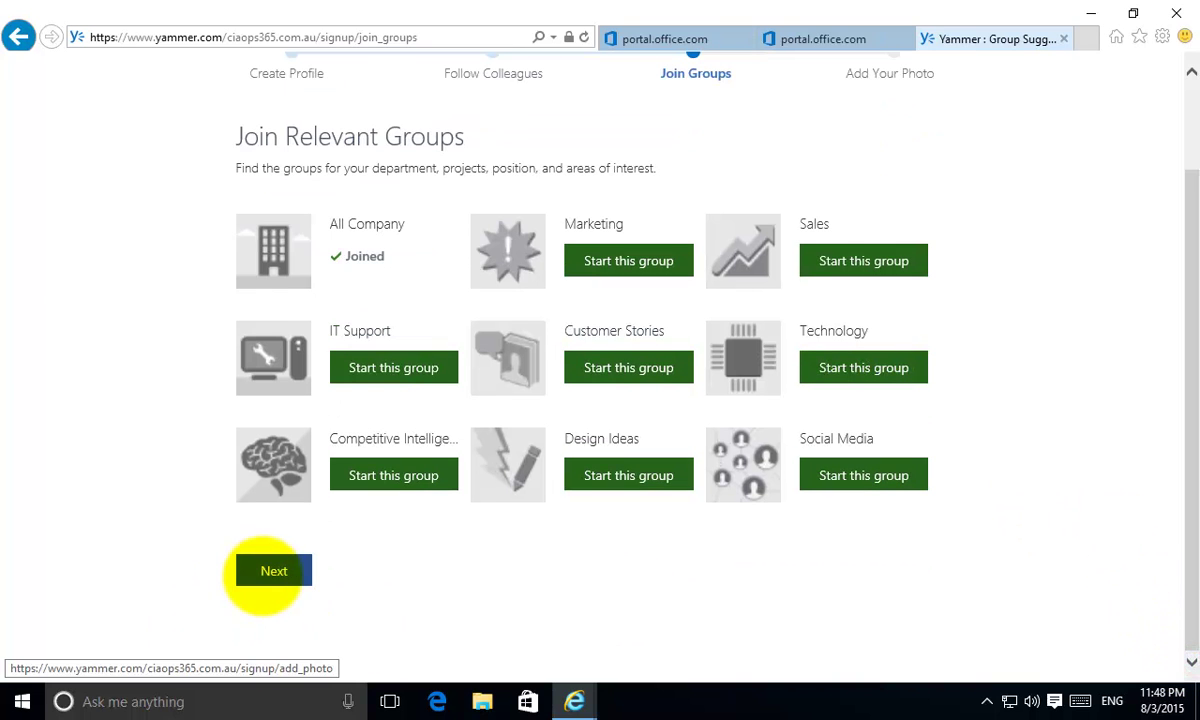
{"action": "left_click", "coordinate": [265, 572]}
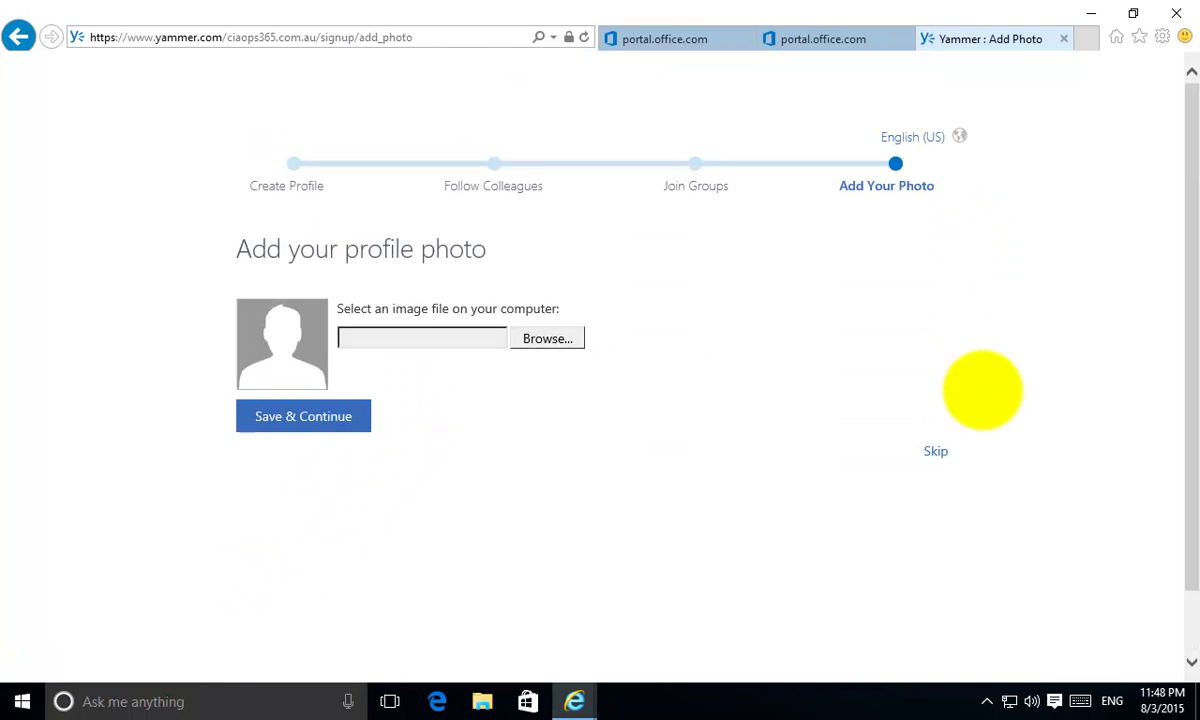
{"action": "left_click", "coordinate": [936, 451]}
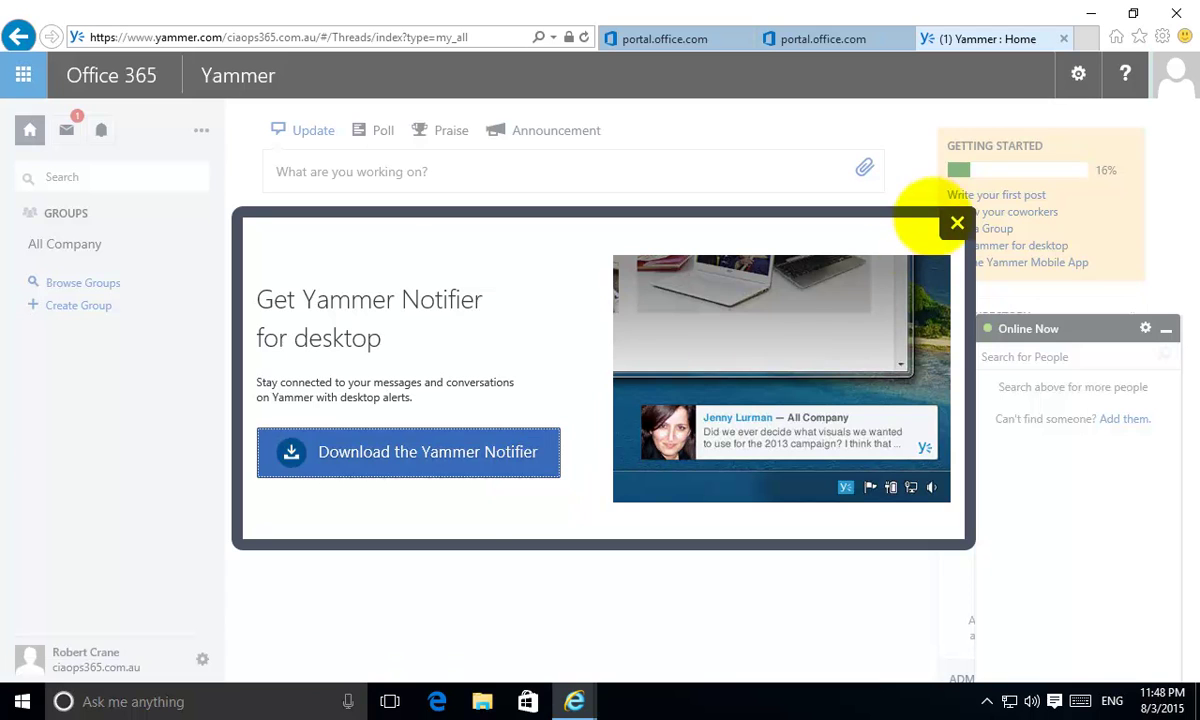
Step: Dismiss the Yammer Notifier download offer and check the app launcher for a Yammer tile
{"action": "left_click", "coordinate": [957, 222]}
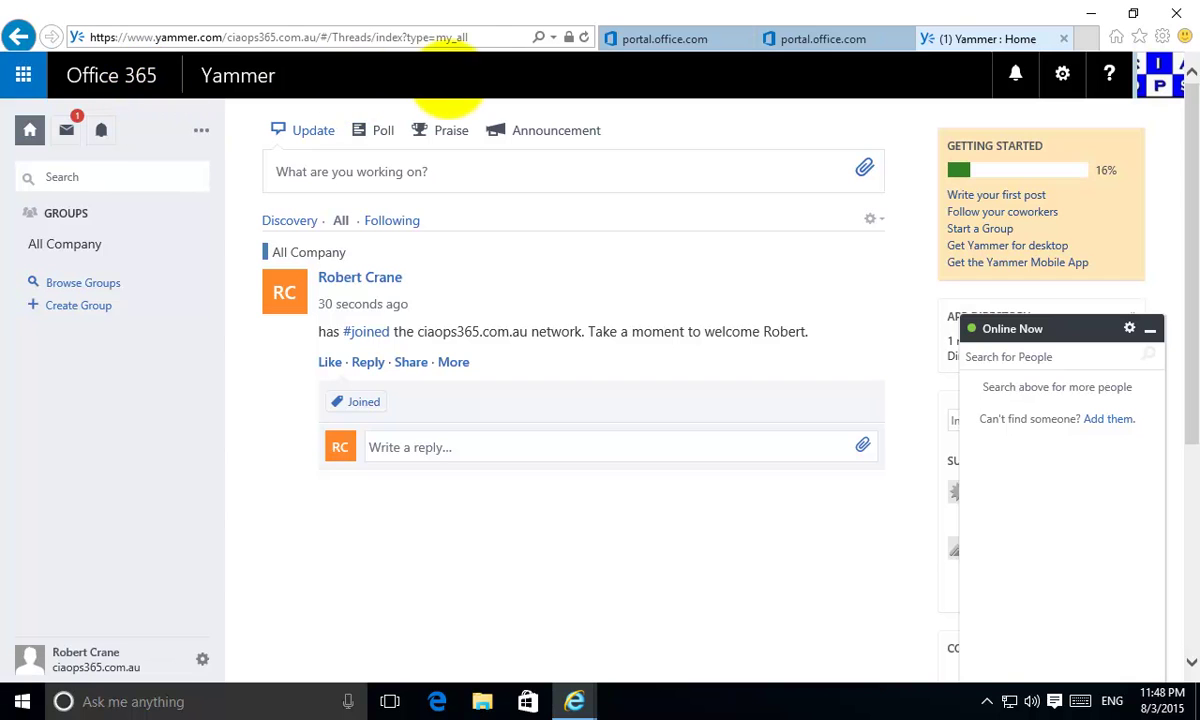
{"action": "left_click", "coordinate": [23, 75]}
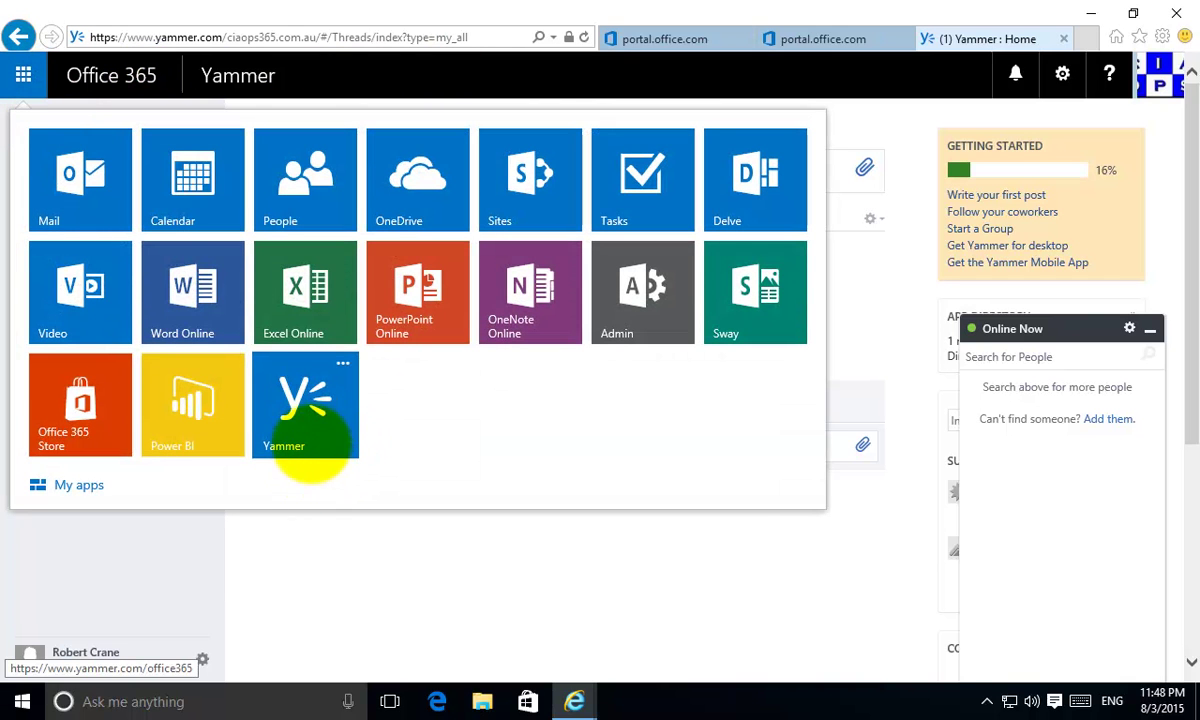
{"action": "left_click", "coordinate": [400, 592]}
Step: Collapse the Online Now chat panel and recheck the Yammer tile in the app launcher
{"action": "left_click", "coordinate": [1150, 329]}
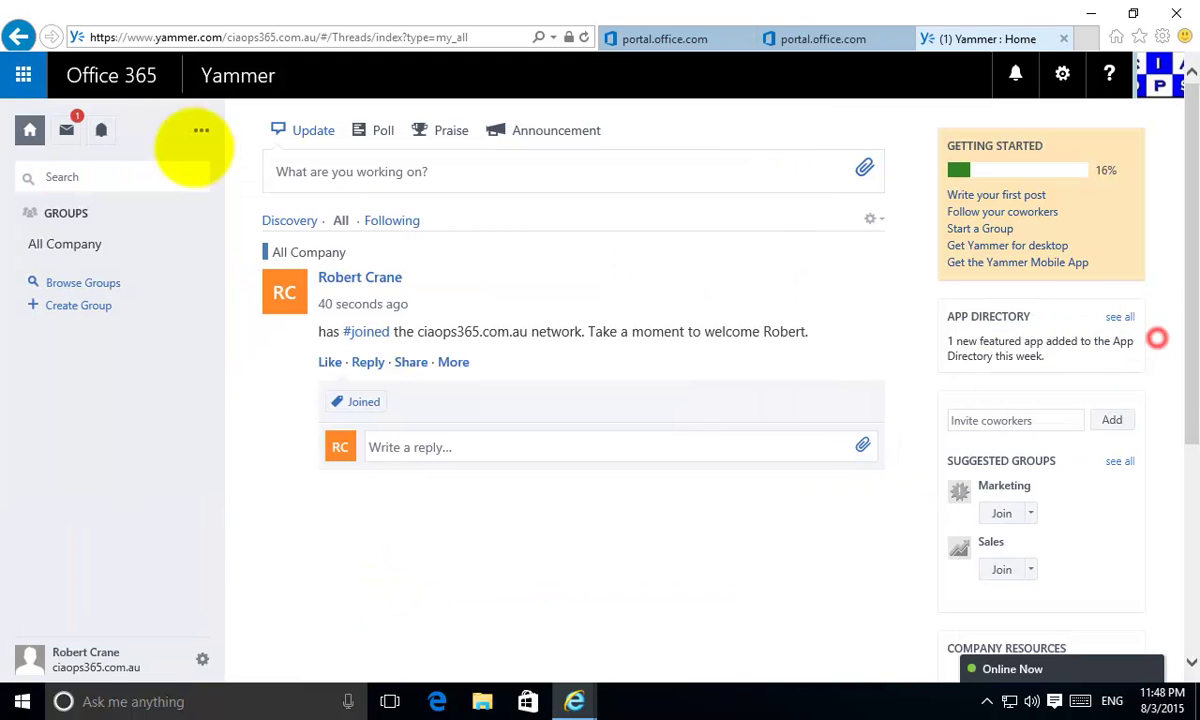
{"action": "left_click", "coordinate": [23, 75]}
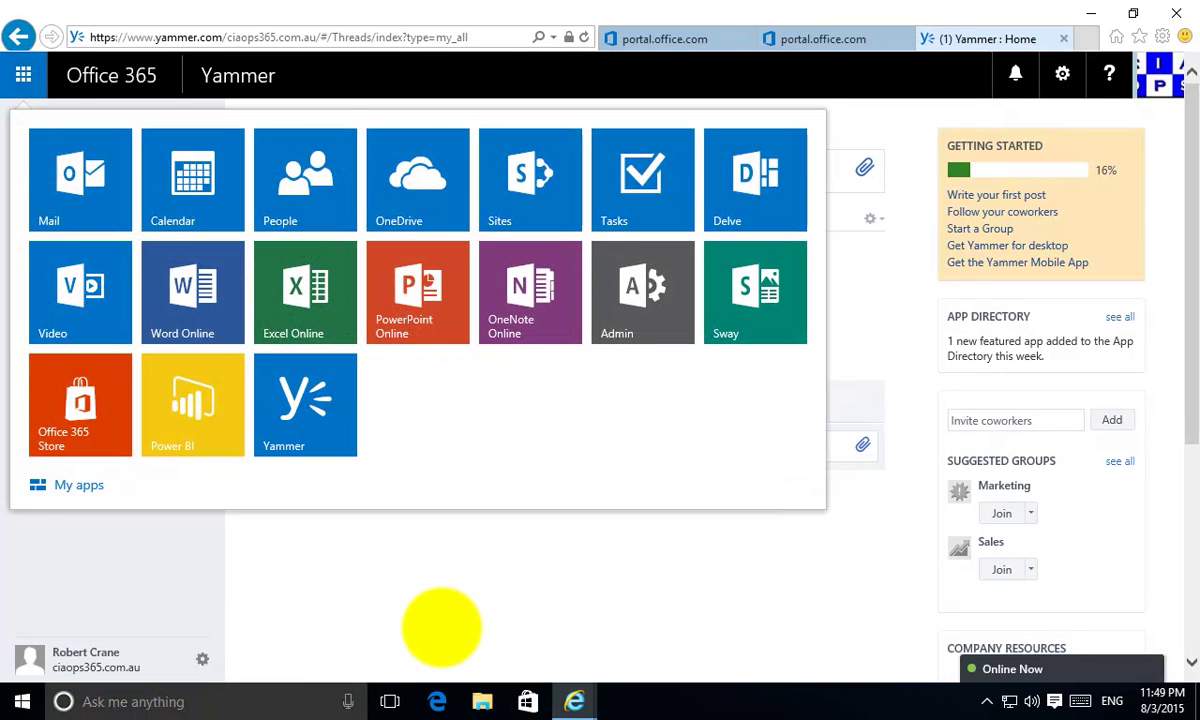
{"action": "left_click", "coordinate": [441, 627]}
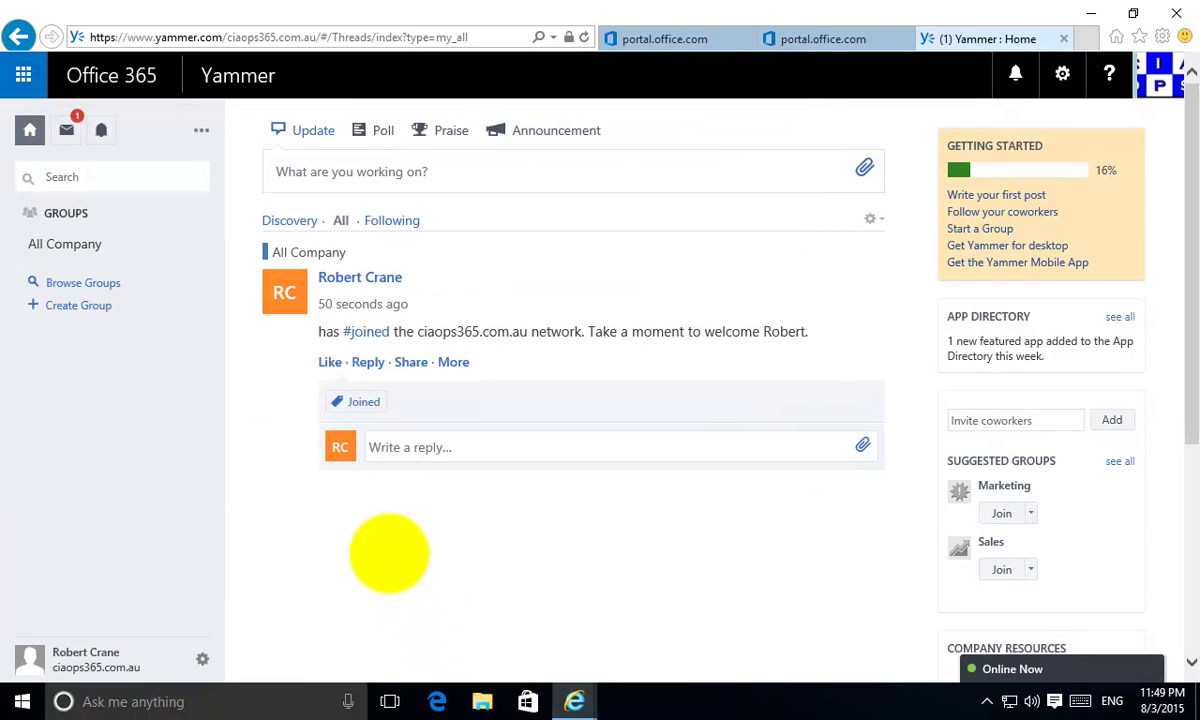